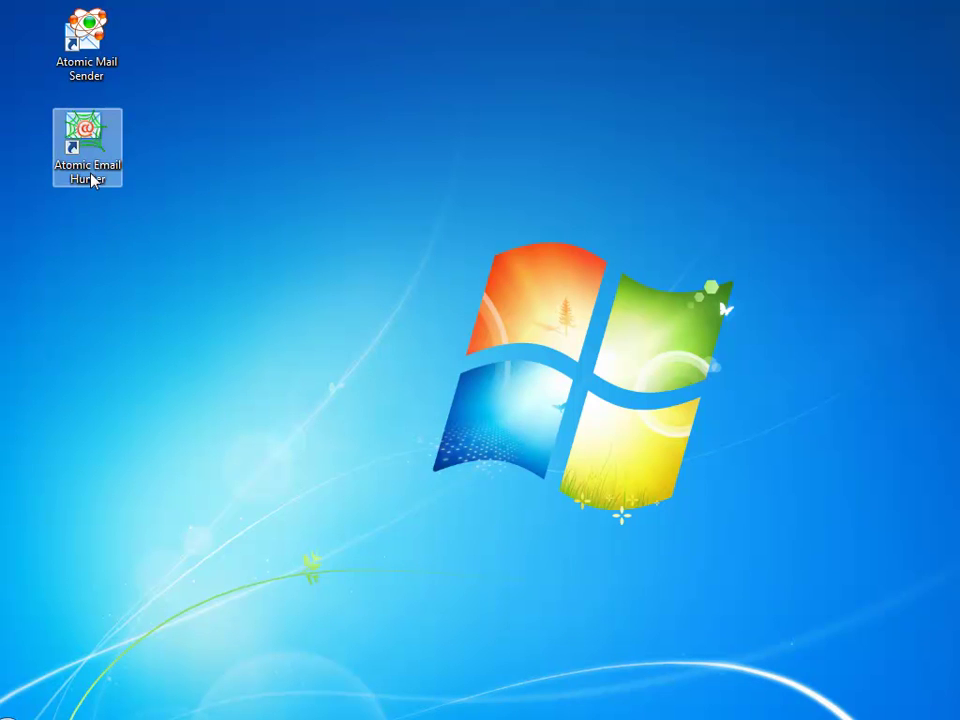
Step: Launch Atomic Email Hunter, review its search engine list sorted by country, and accept the current selection
{"action": "double_click", "coordinate": [90, 176]}
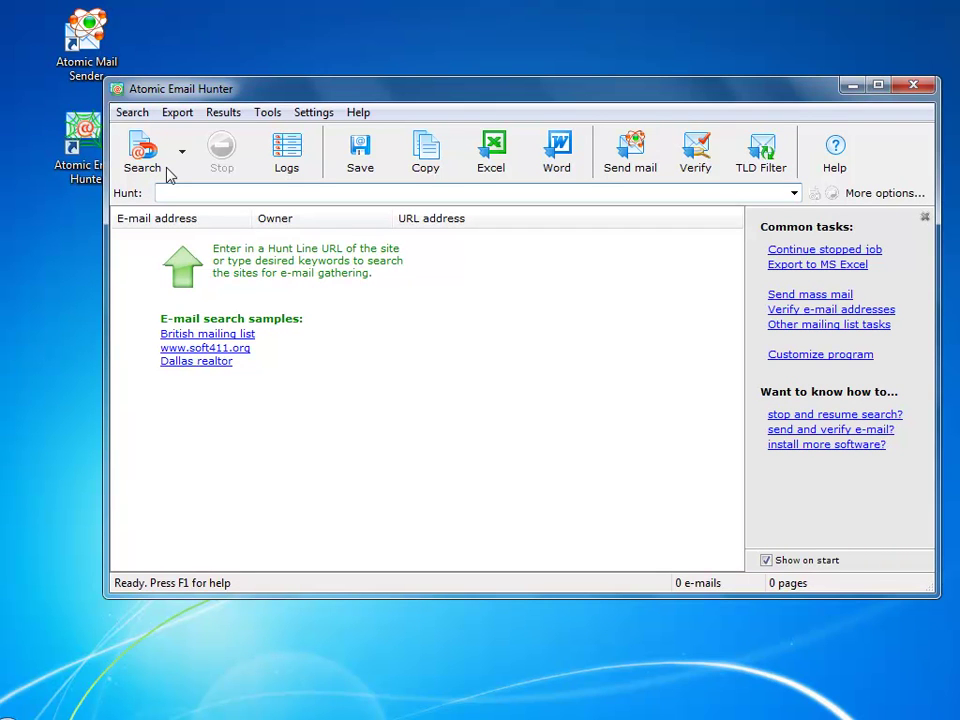
{"action": "left_click", "coordinate": [314, 114]}
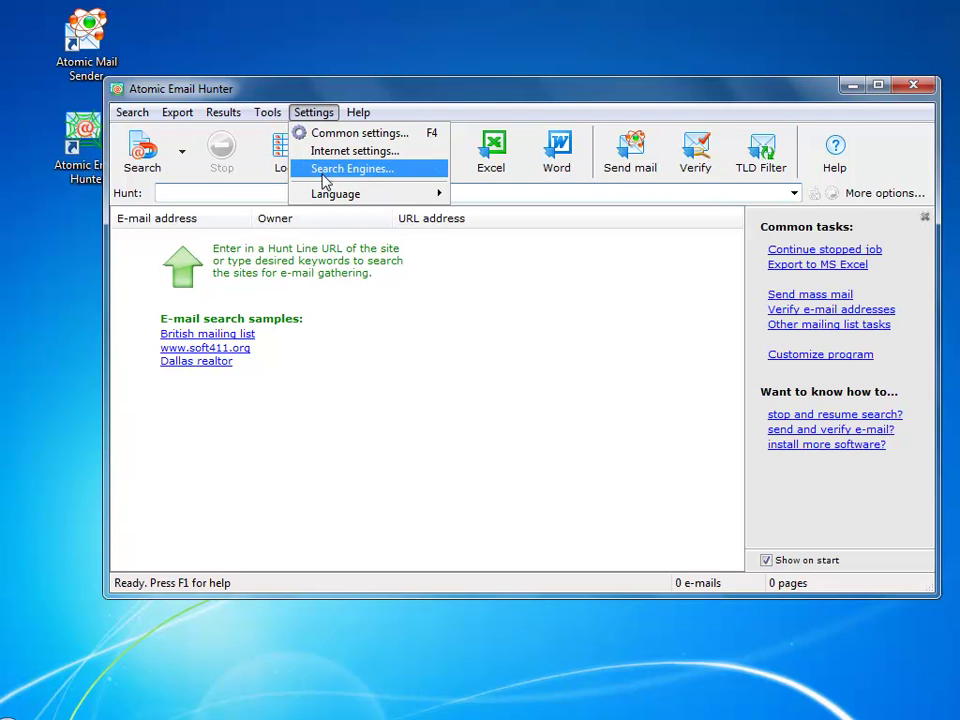
{"action": "mouse_move", "coordinate": [328, 202]}
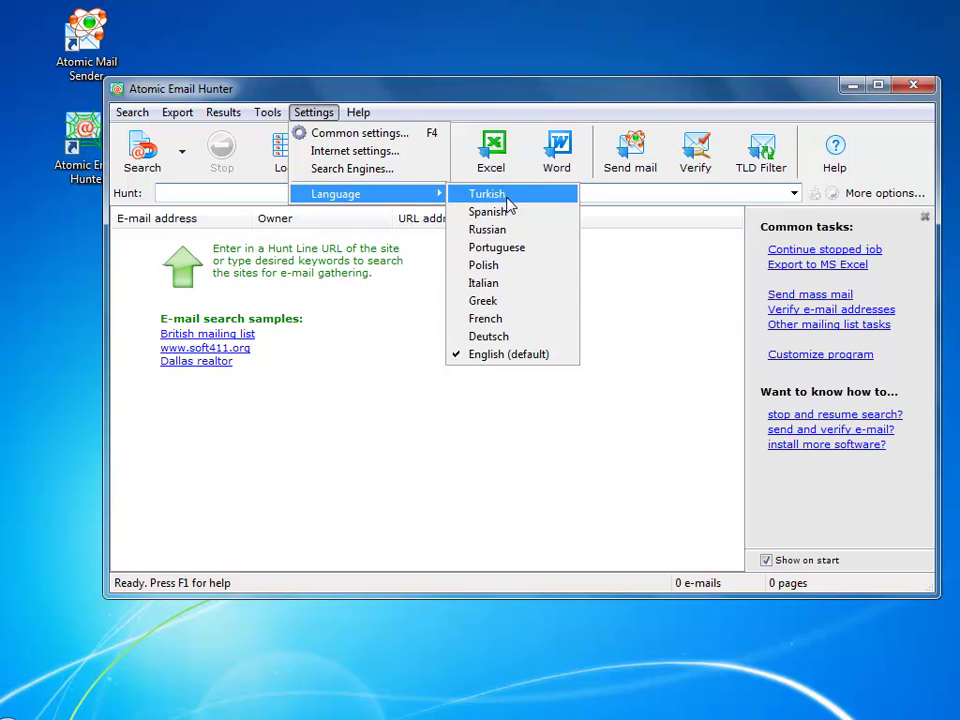
{"action": "left_click", "coordinate": [384, 170]}
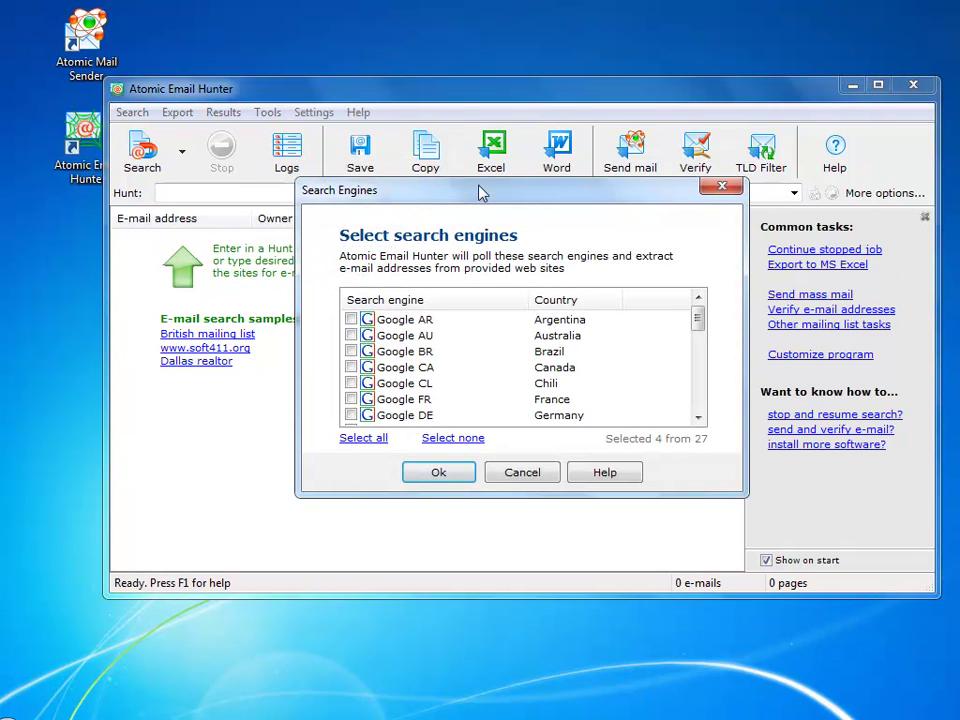
{"action": "left_click", "coordinate": [580, 302]}
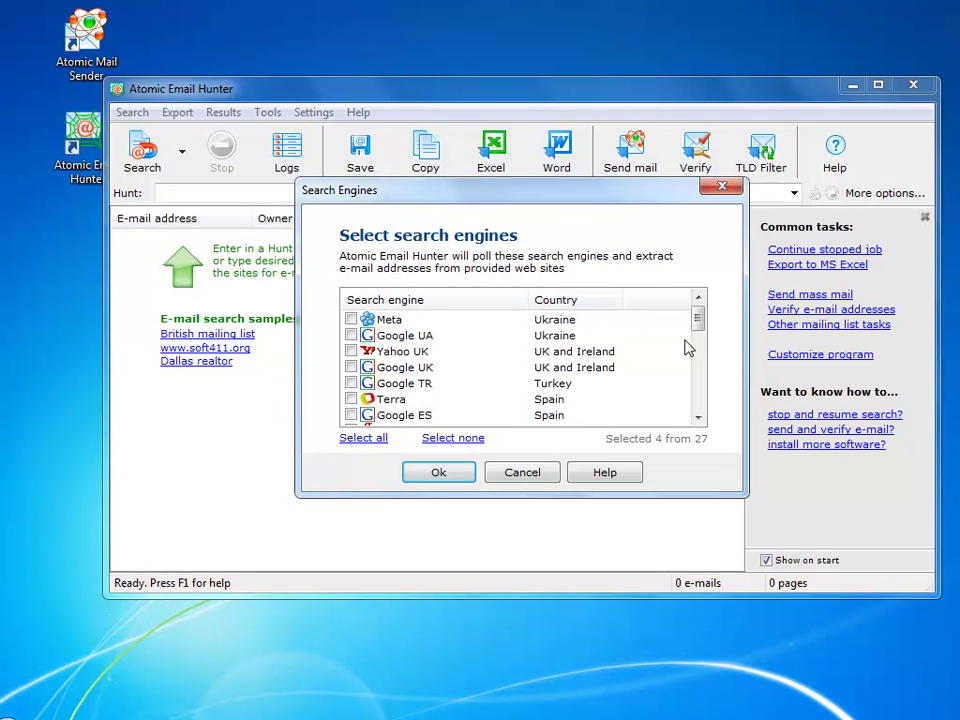
{"action": "left_click_drag", "start_coordinate": [699, 317], "coordinate": [699, 390]}
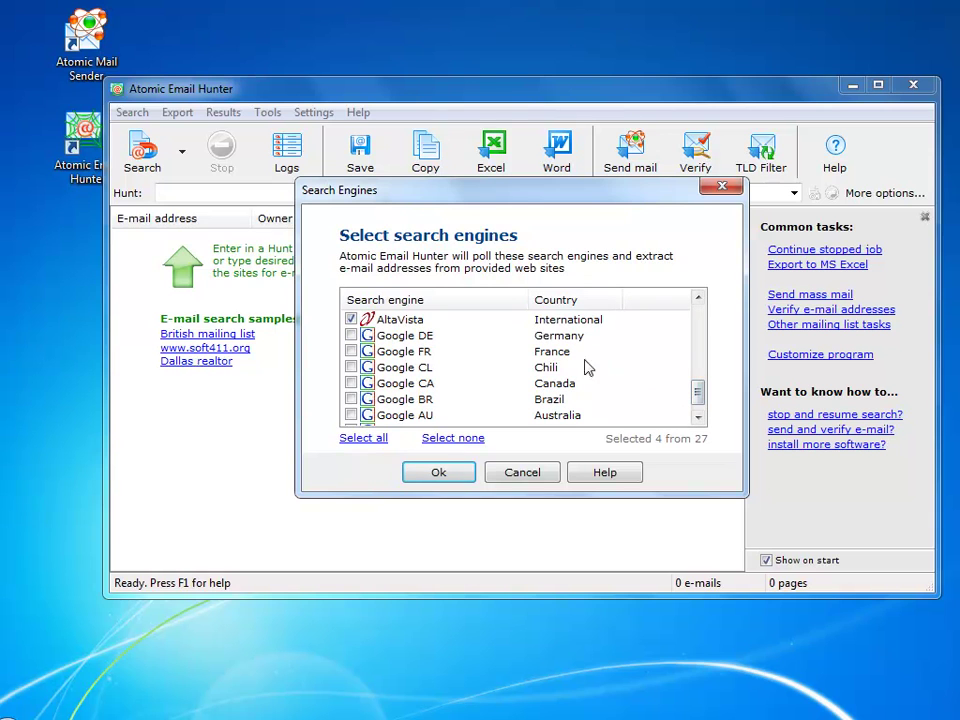
{"action": "left_click", "coordinate": [443, 479]}
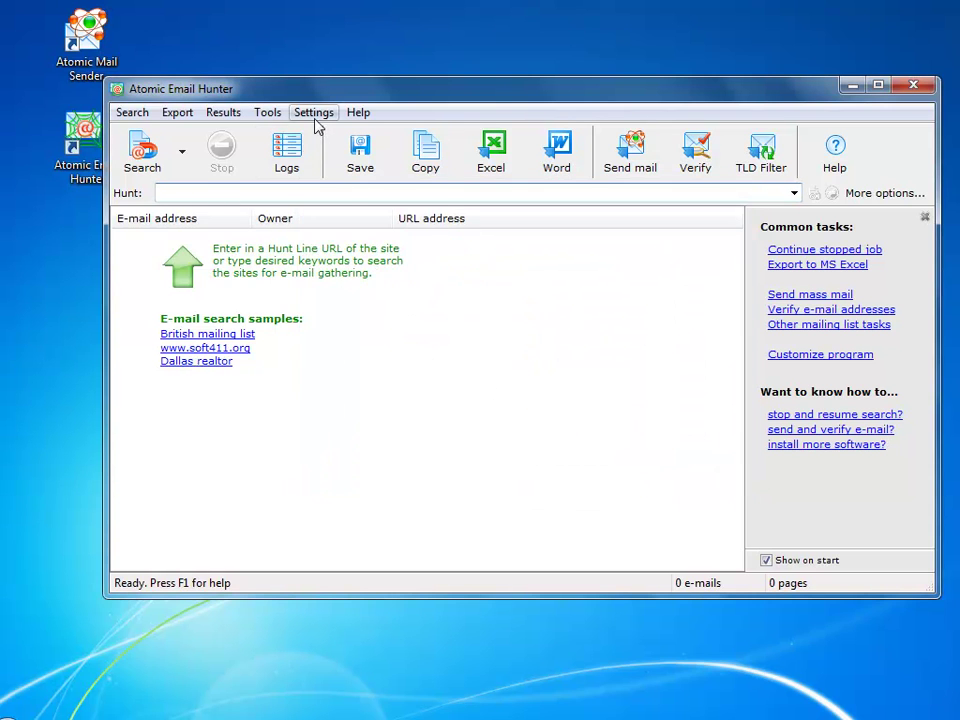
Step: Review the common settings for connection, advanced limits, proxy server, e-mail filters and miscellaneous options, keeping Internet Explorer defaults for the proxy
{"action": "left_click", "coordinate": [315, 117]}
{"action": "left_click", "coordinate": [313, 131]}
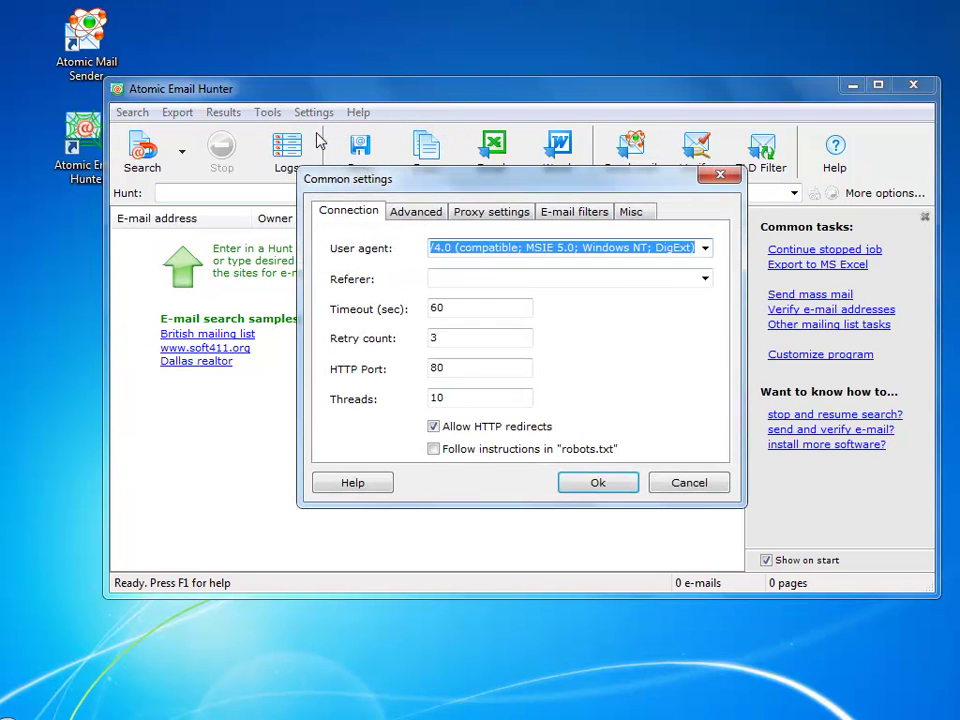
{"action": "left_click", "coordinate": [418, 214]}
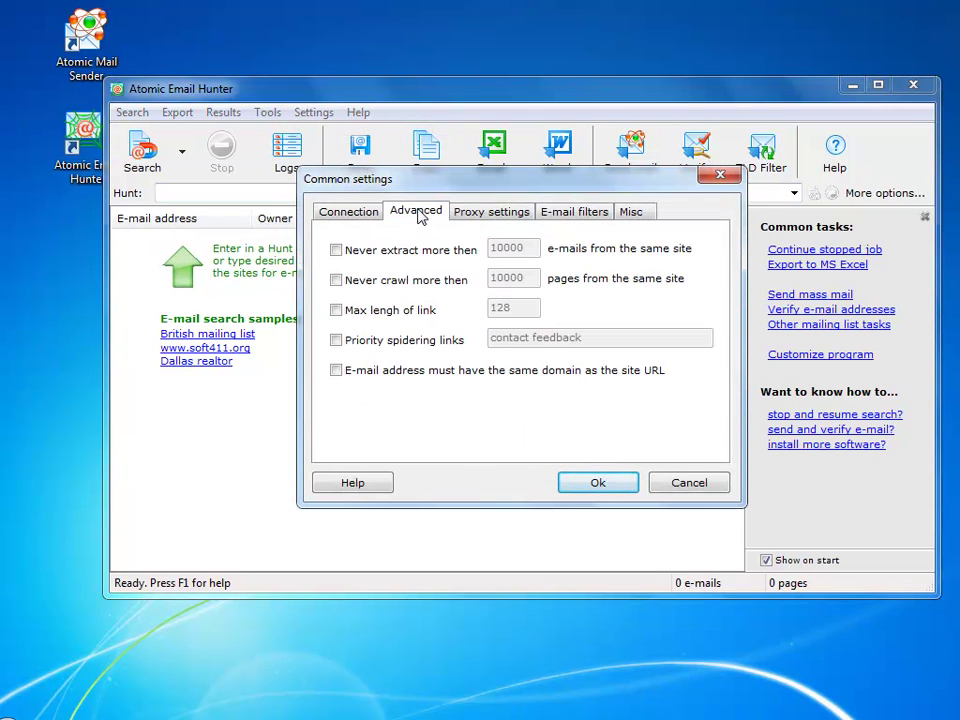
{"action": "left_click", "coordinate": [512, 214]}
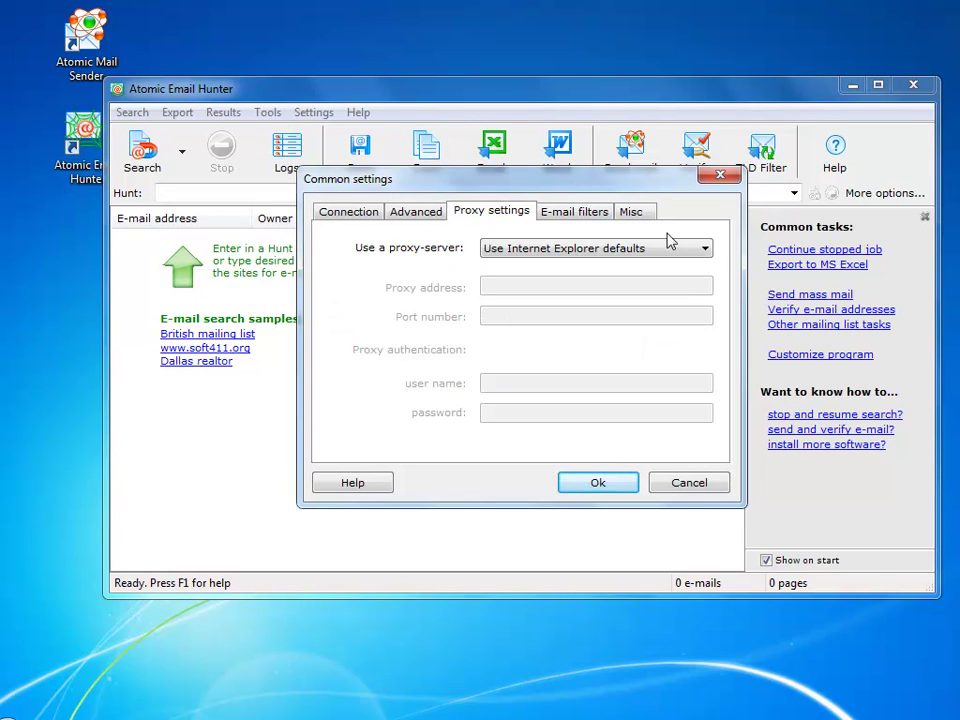
{"action": "left_click", "coordinate": [699, 250]}
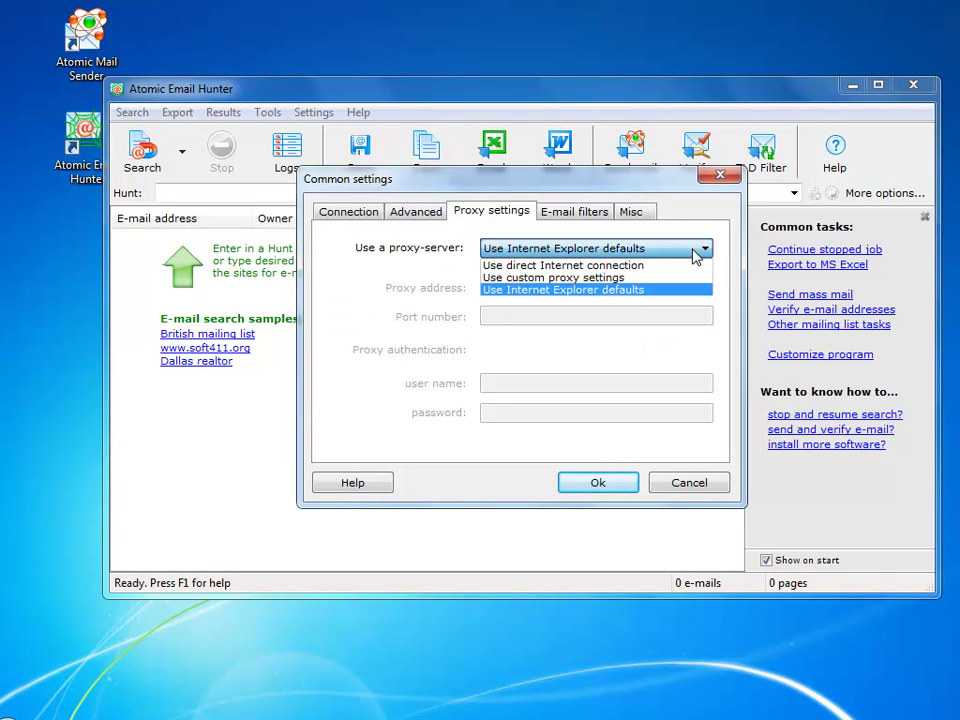
{"action": "left_click", "coordinate": [631, 292]}
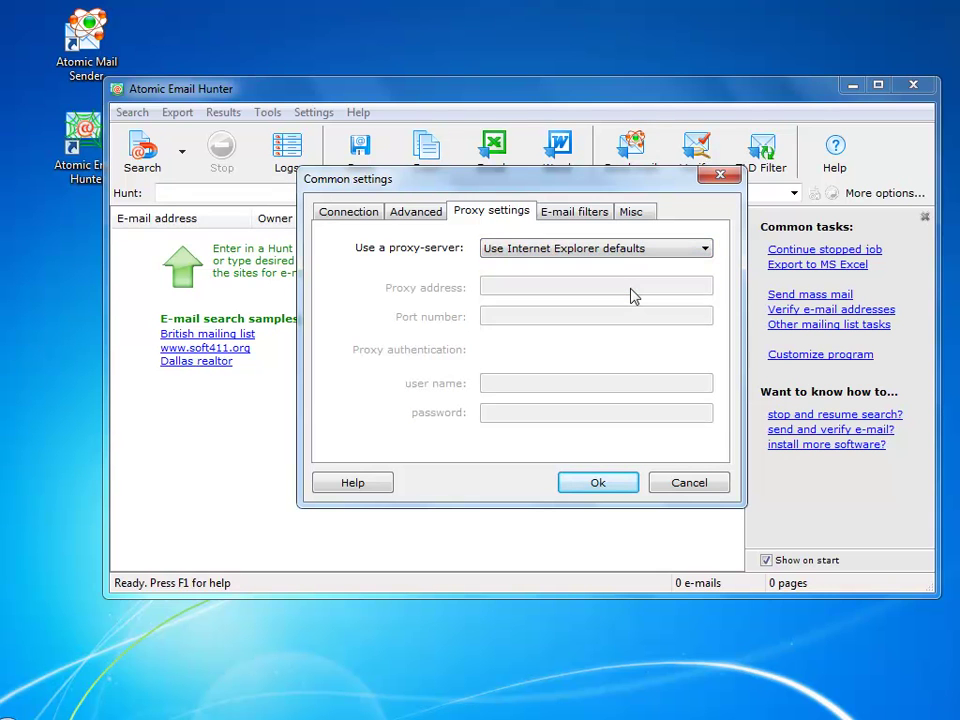
{"action": "left_click", "coordinate": [592, 215]}
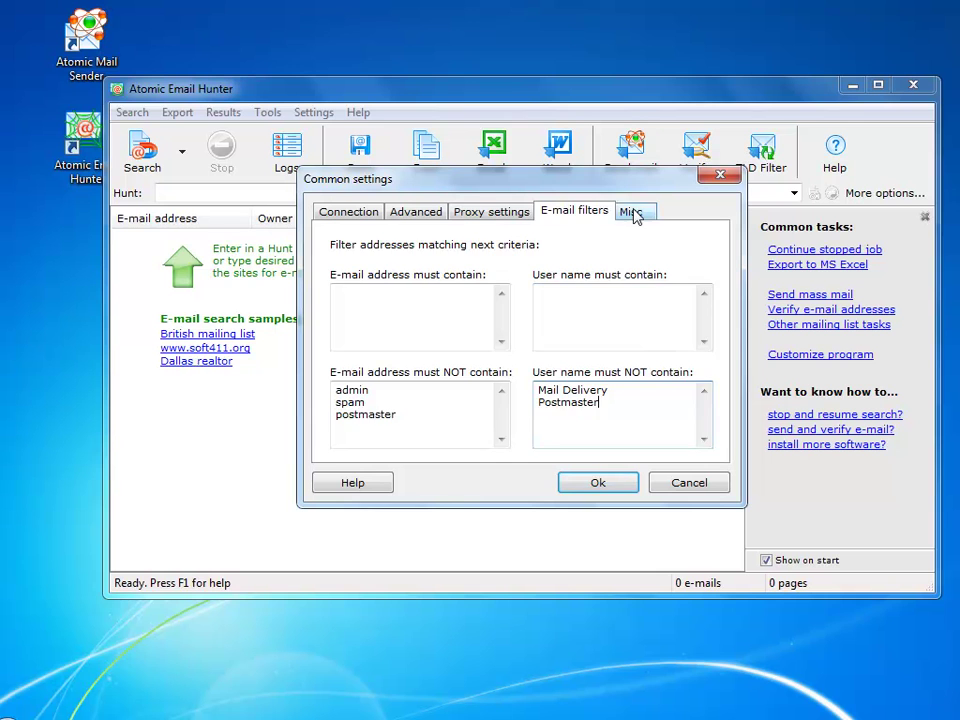
{"action": "left_click", "coordinate": [633, 213]}
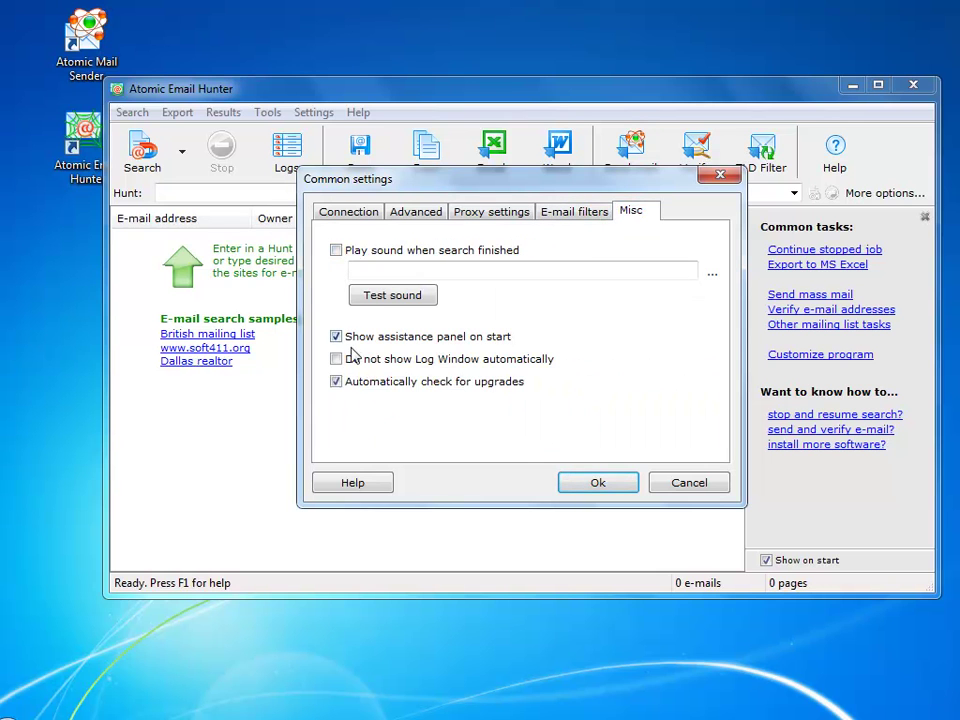
{"action": "left_click", "coordinate": [597, 483]}
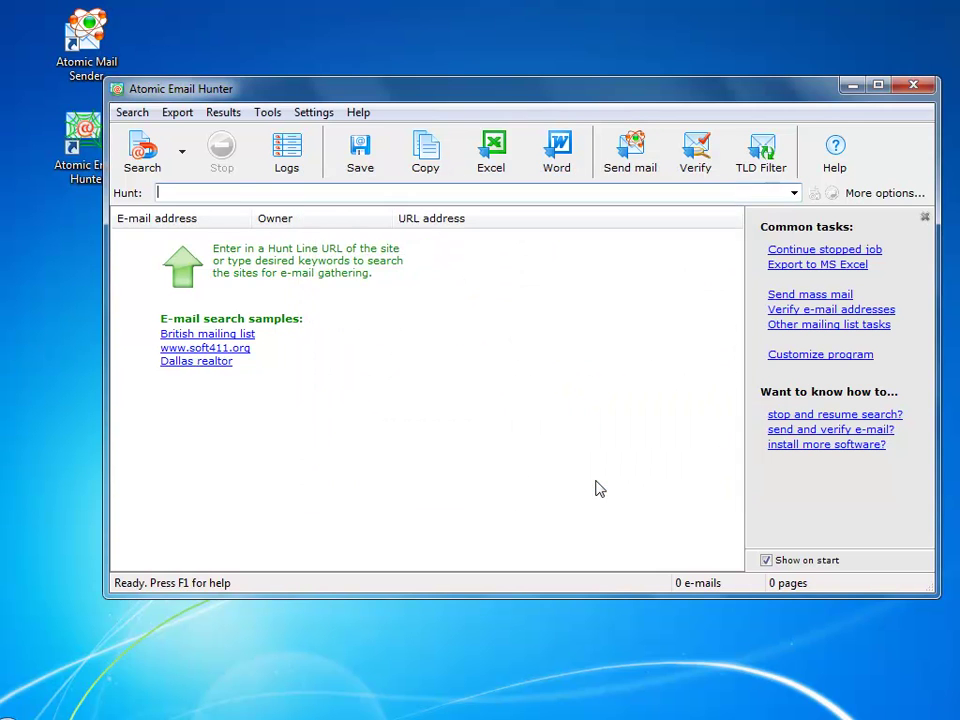
{"action": "type", "text": "dog forum"}
{"action": "key", "text": "Return"}
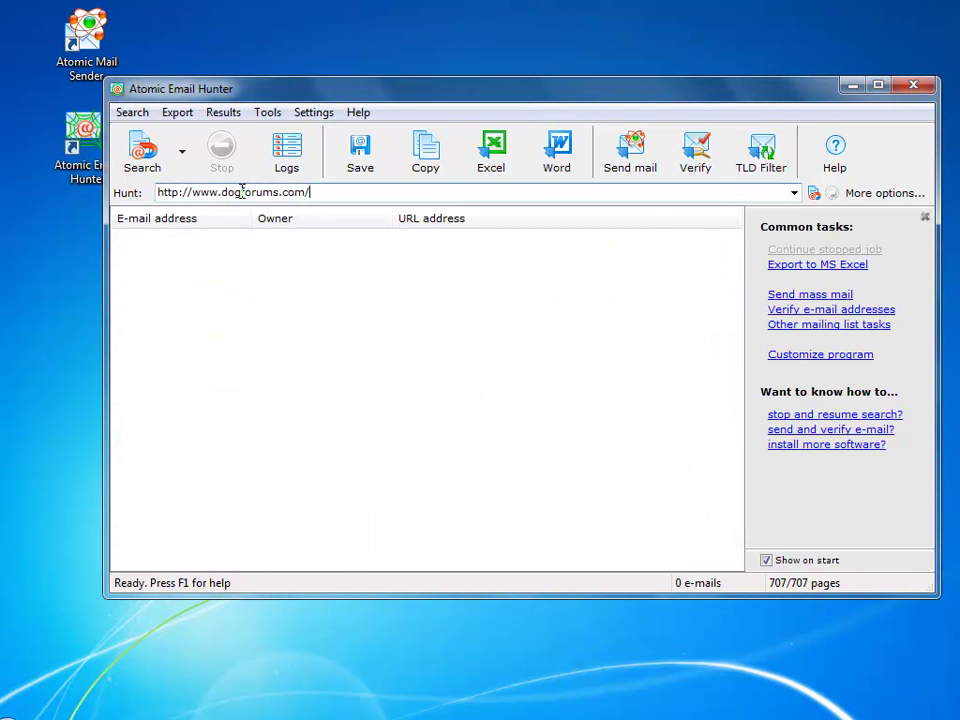
{"action": "key", "text": "Return"}
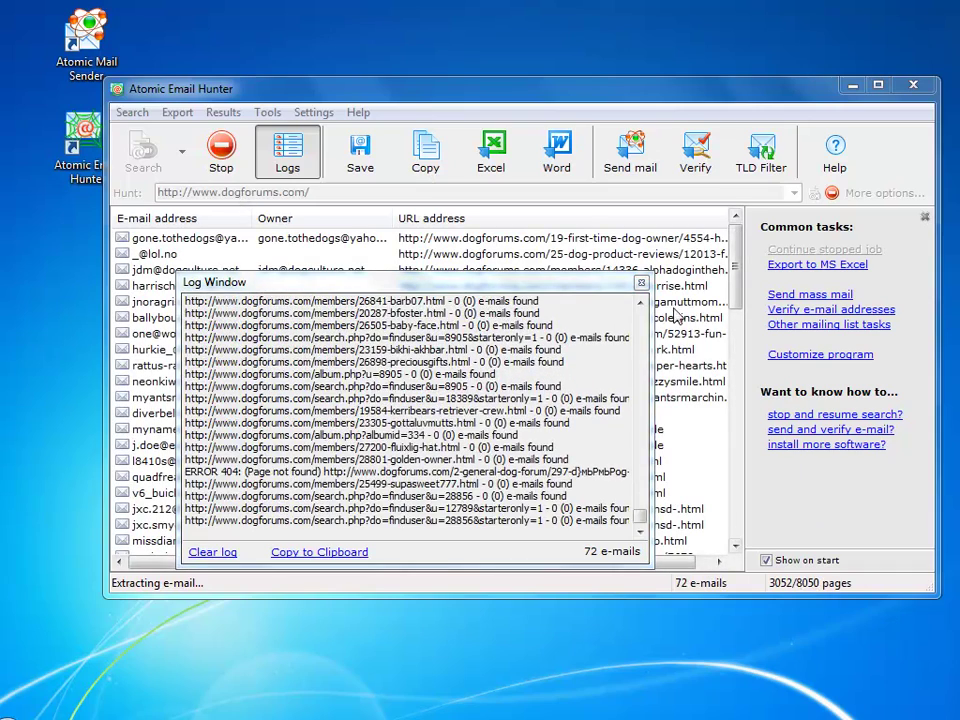
{"action": "left_click", "coordinate": [641, 284]}
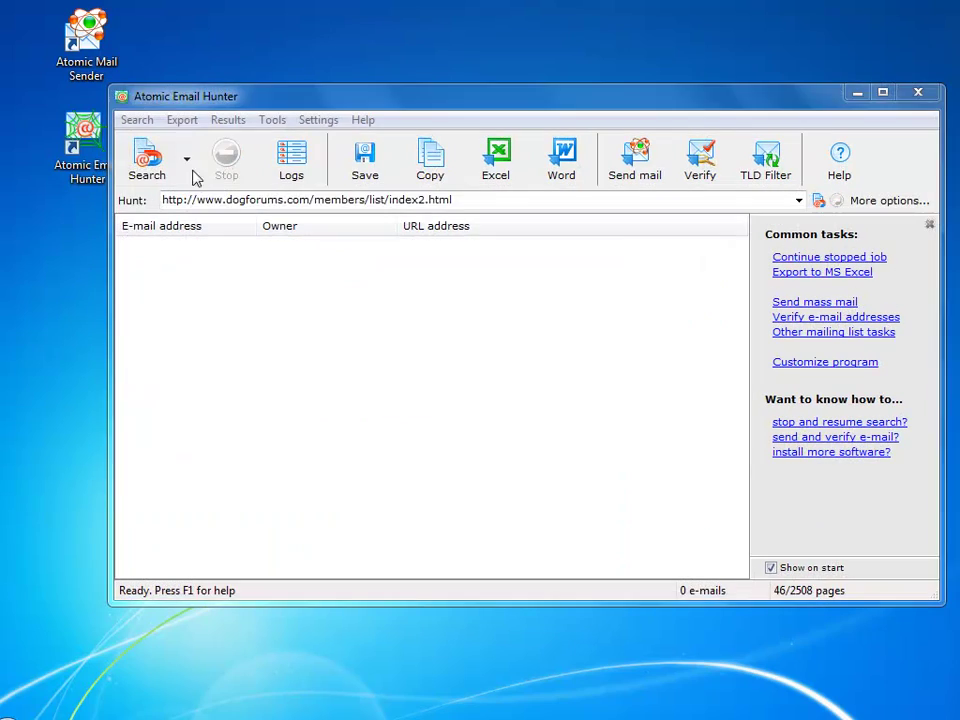
{"action": "left_click", "coordinate": [187, 160]}
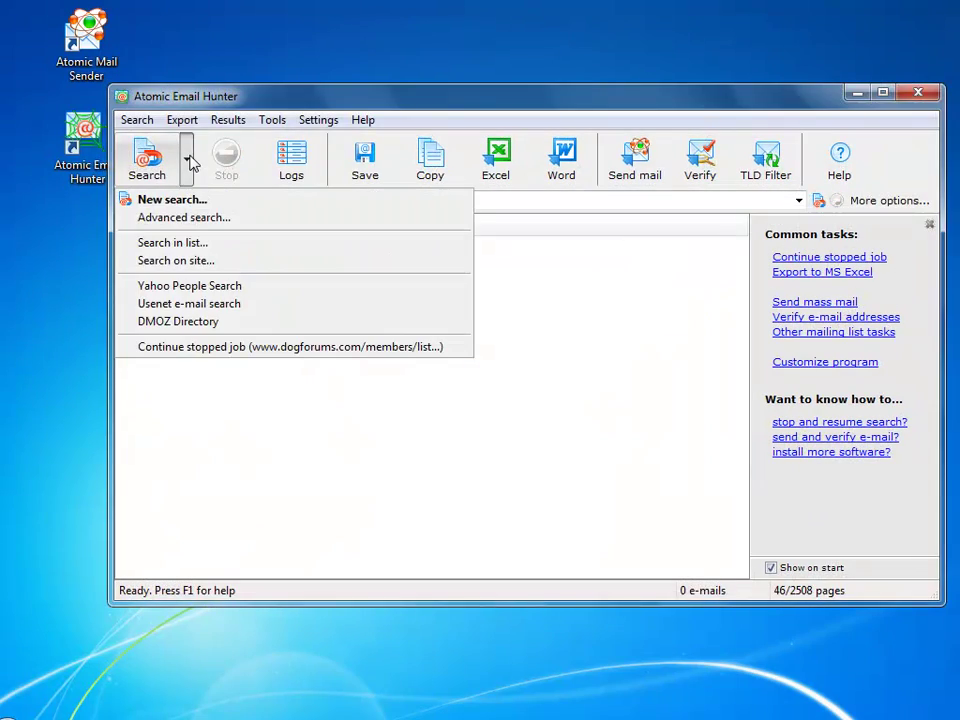
{"action": "left_click", "coordinate": [197, 217]}
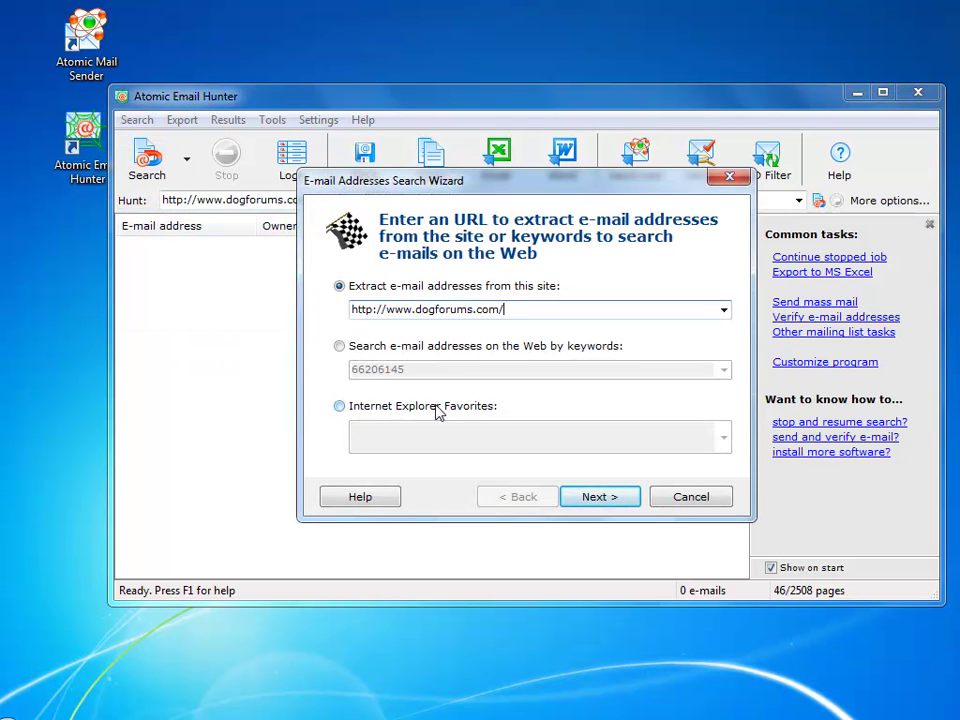
{"action": "left_click", "coordinate": [612, 497]}
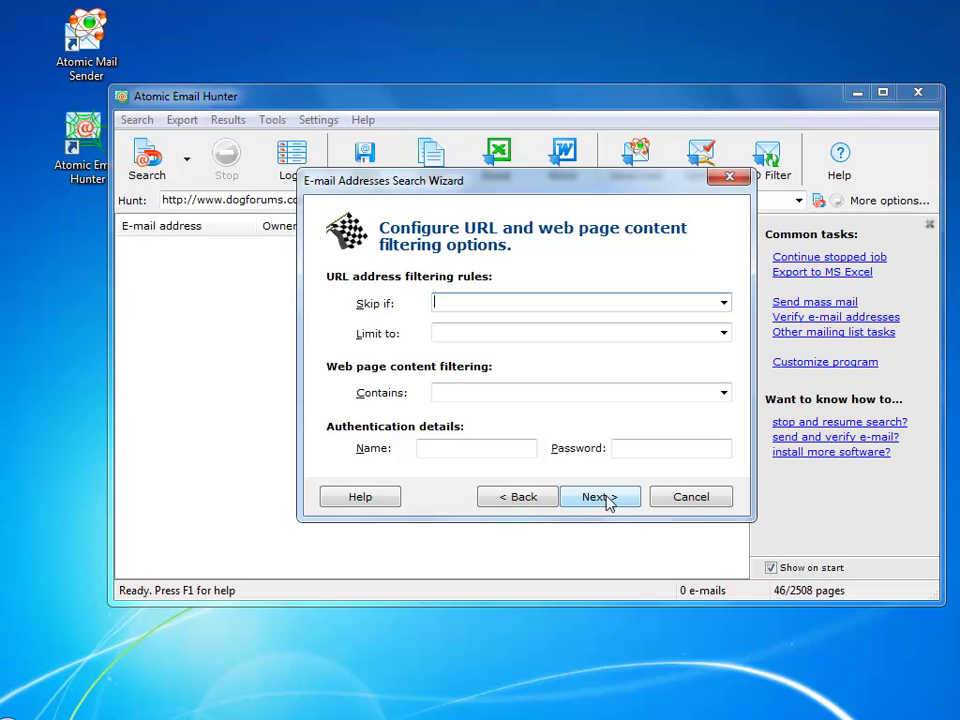
{"action": "left_click", "coordinate": [471, 448]}
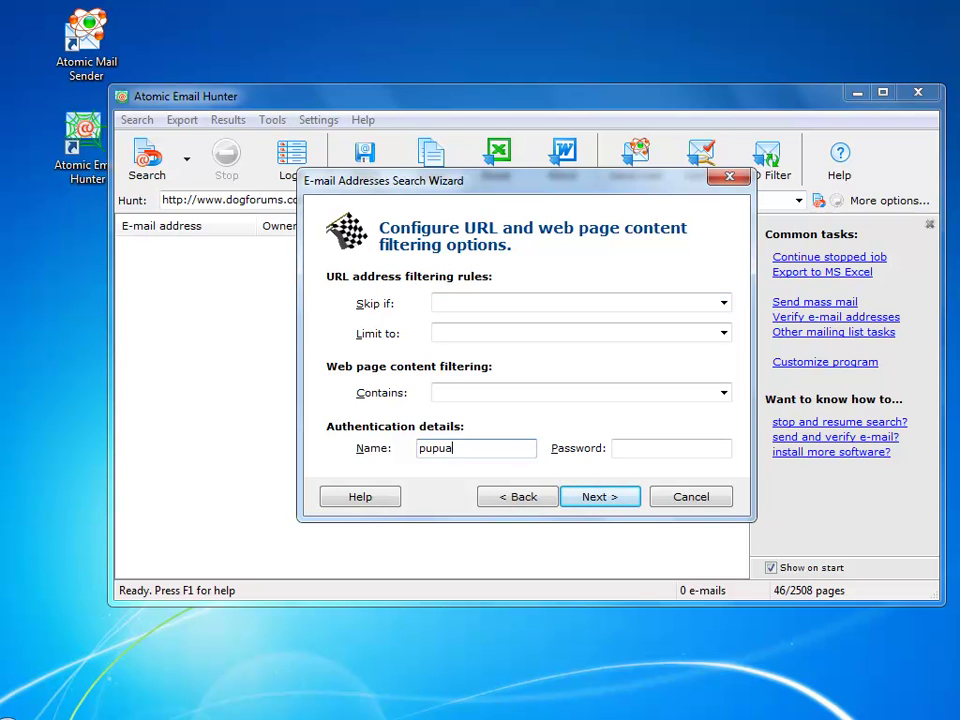
{"action": "left_click", "coordinate": [671, 448]}
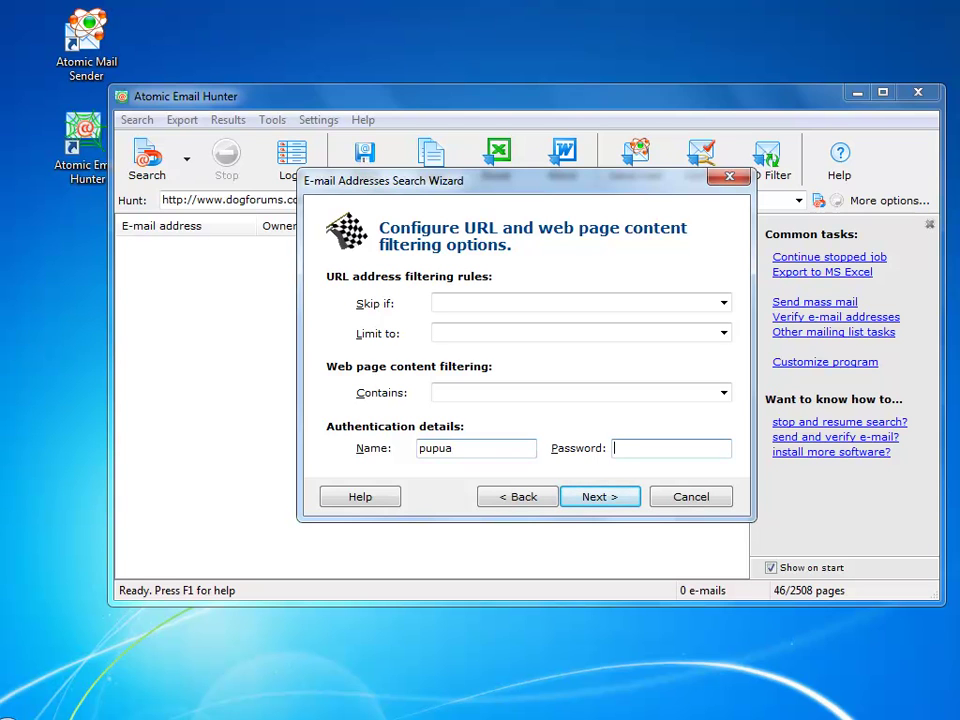
{"action": "key", "text": "ctrl+v"}
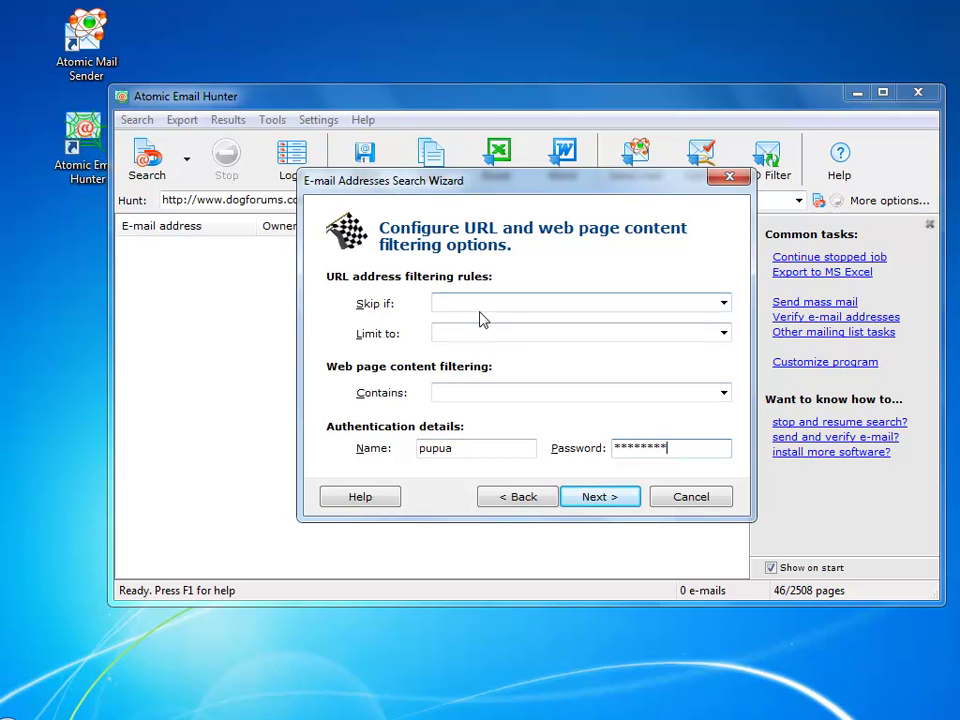
Step: Run the advanced search only on pages containing "contact", stop it partway, and close the log window
{"action": "left_click", "coordinate": [475, 392]}
{"action": "type", "text": "contact"}
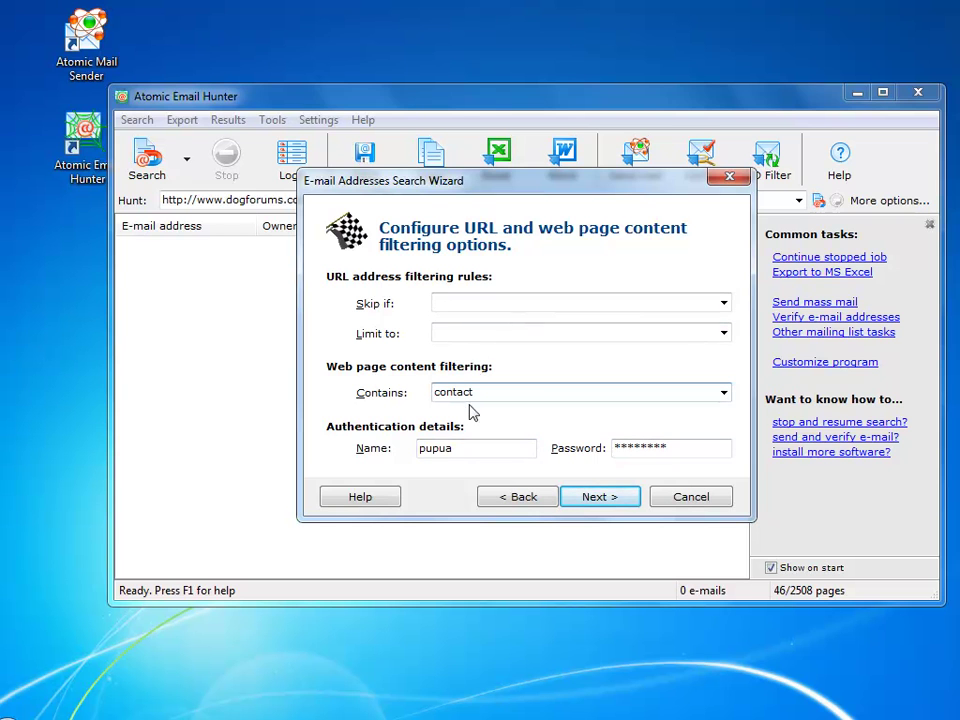
{"action": "left_click", "coordinate": [598, 497]}
{"action": "left_click", "coordinate": [598, 497]}
{"action": "left_click", "coordinate": [597, 499]}
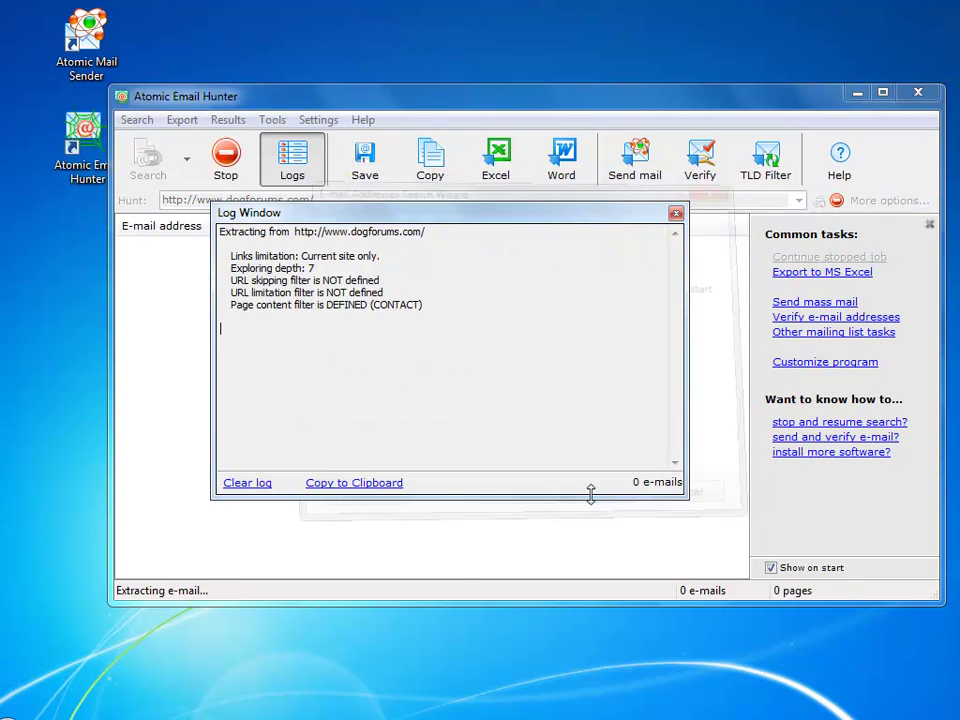
{"action": "left_click", "coordinate": [238, 172]}
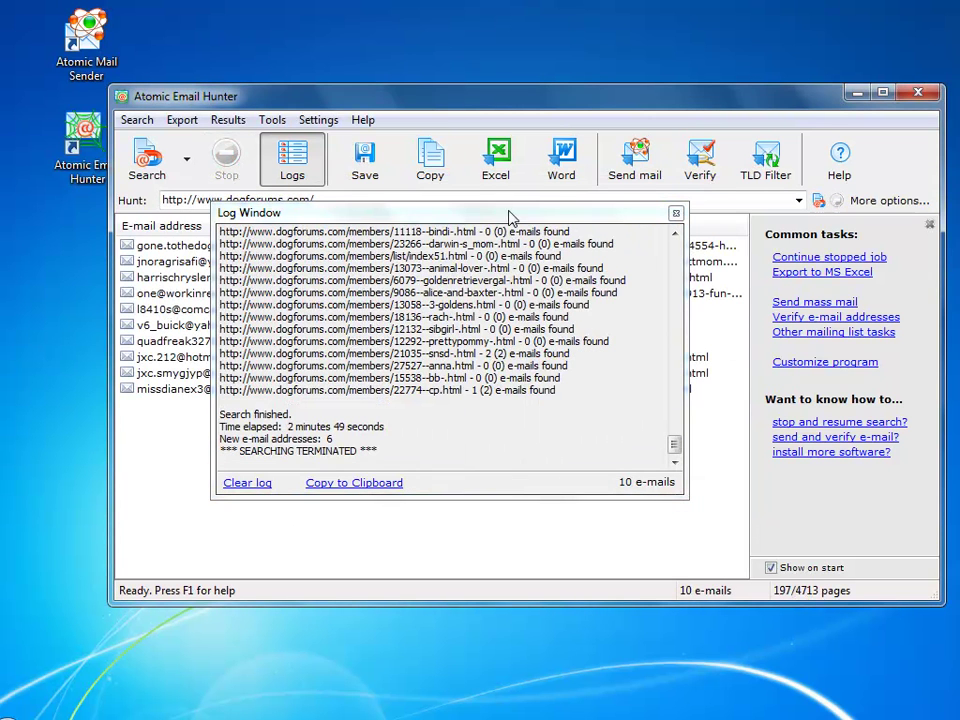
{"action": "left_click", "coordinate": [675, 213]}
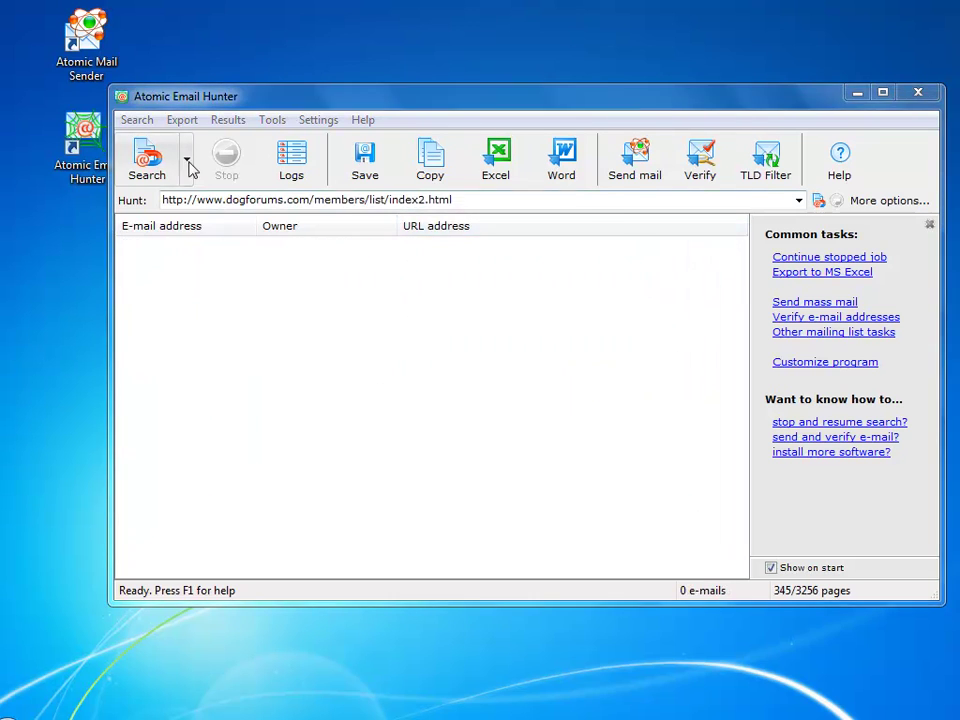
{"action": "left_click", "coordinate": [186, 159]}
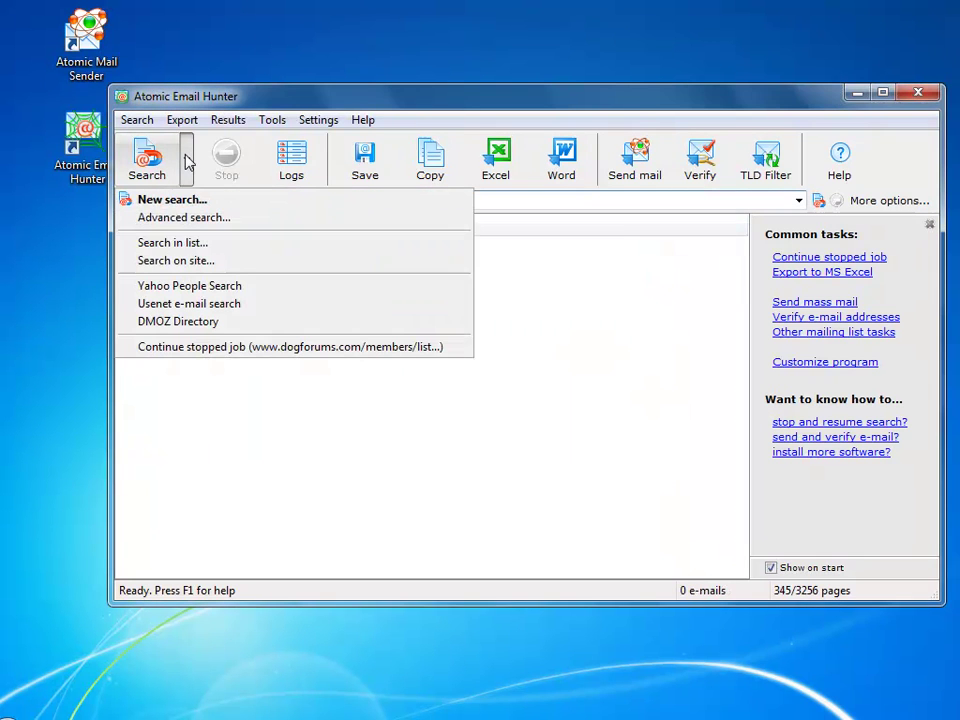
{"action": "left_click", "coordinate": [193, 244]}
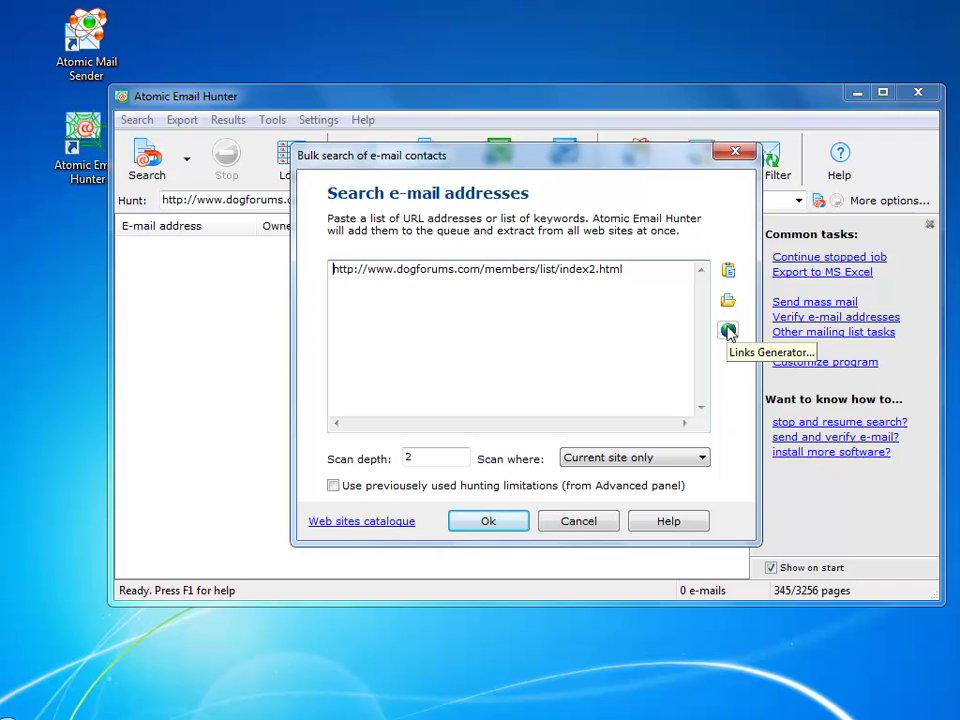
{"action": "left_click", "coordinate": [728, 331]}
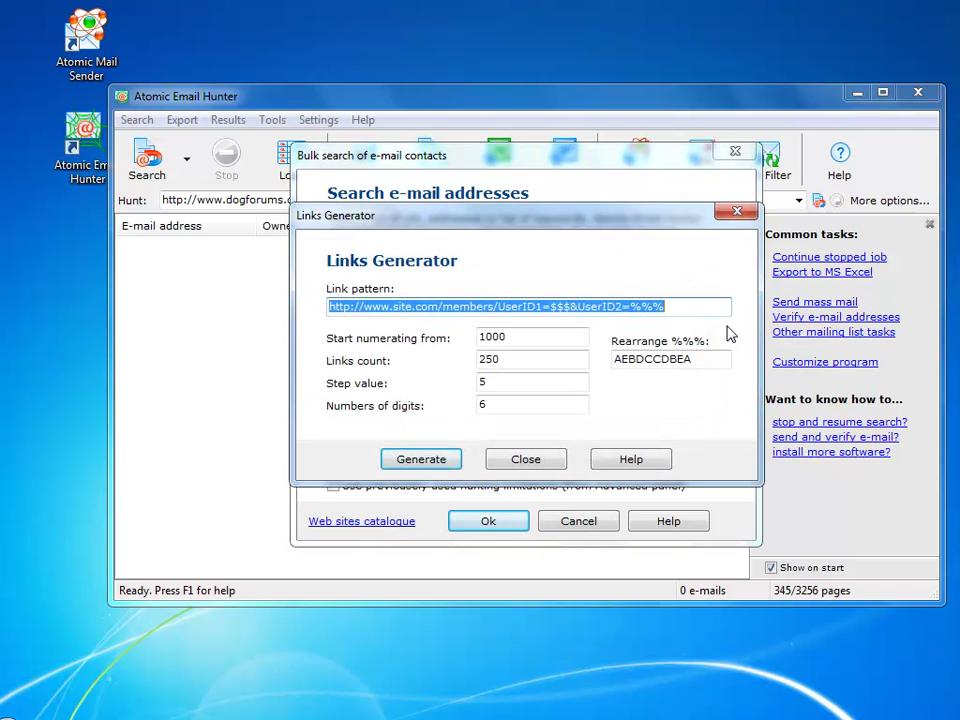
{"action": "type", "text": "http://www.dogforums.com/members/list/index2.html"}
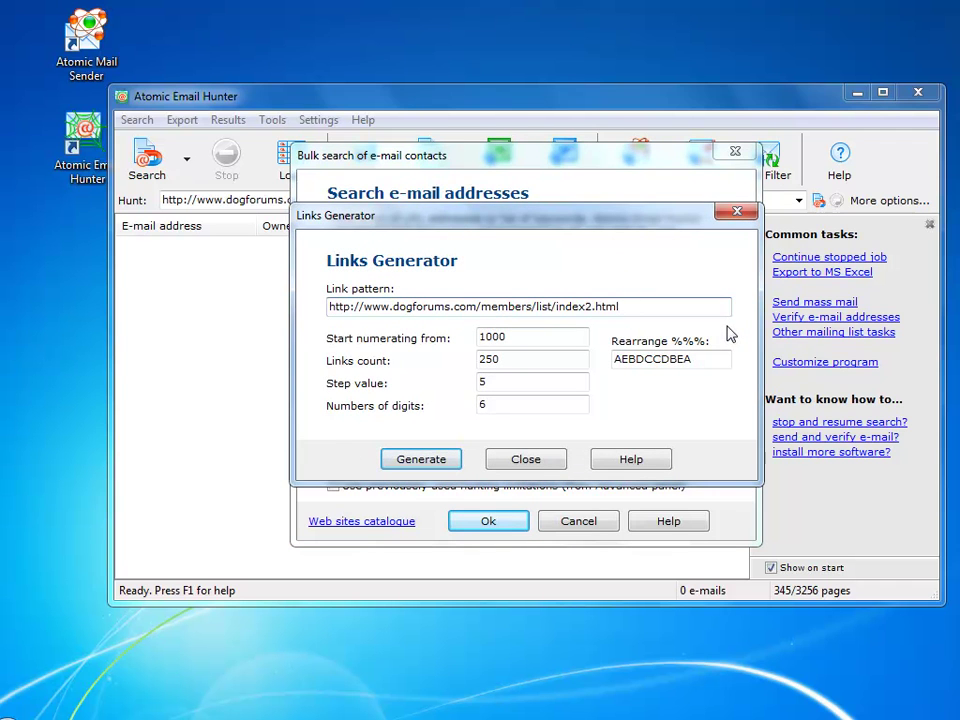
{"action": "left_click", "coordinate": [587, 307]}
{"action": "key", "text": "BackSpace"}
{"action": "type", "text": "$$$"}
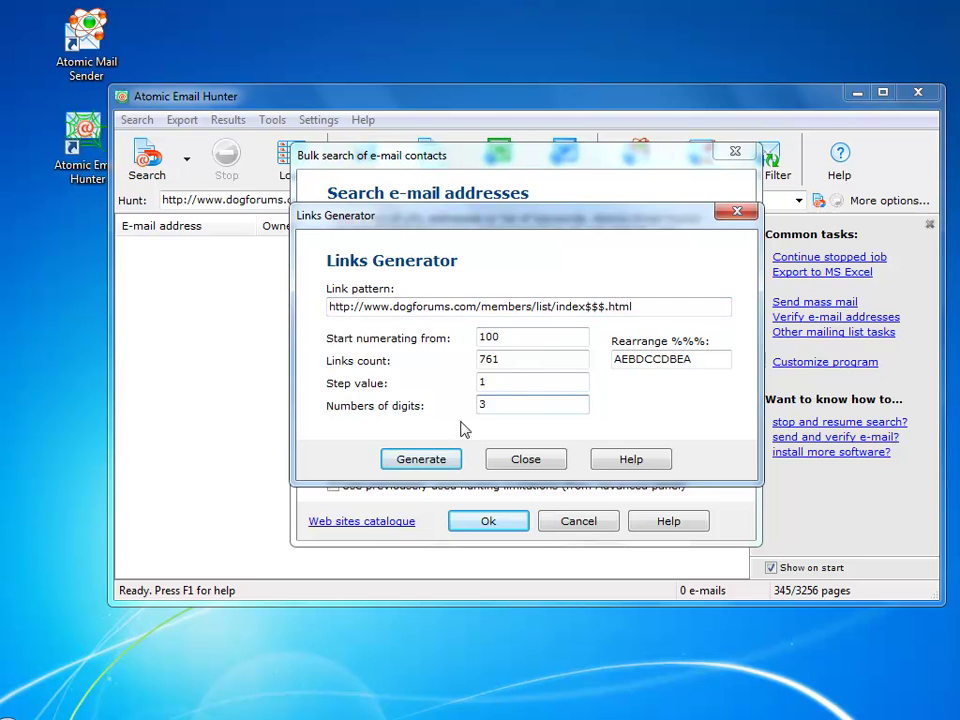
Step: Generate 761 links numbered from 100 with step value 1 and 3 digits, and submit them for the bulk e-mail search
{"action": "left_click", "coordinate": [440, 461]}
{"action": "left_click", "coordinate": [439, 461]}
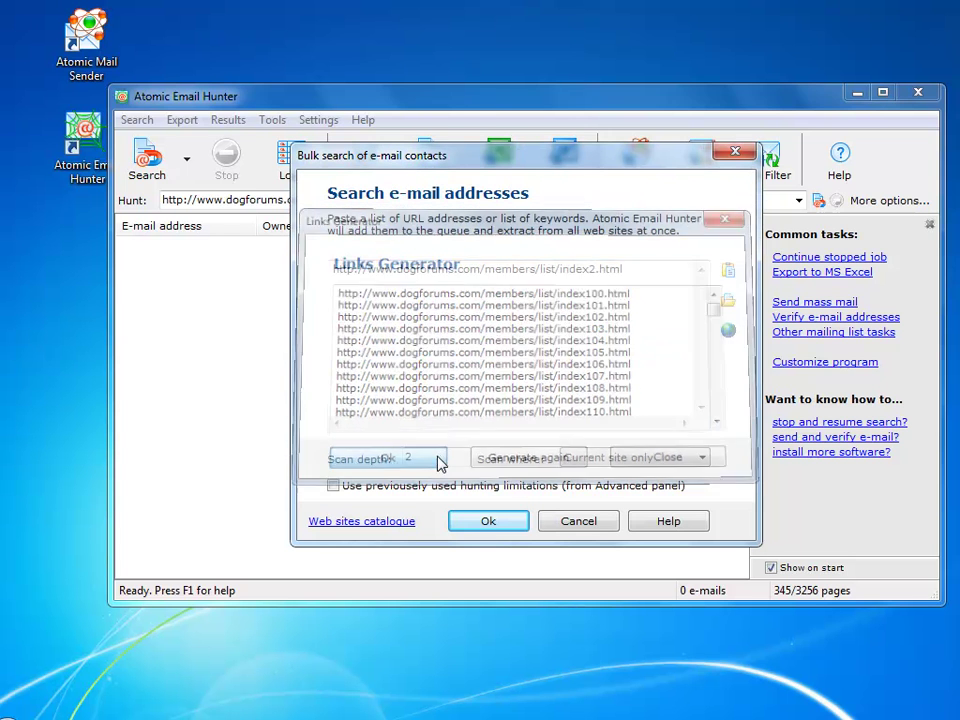
{"action": "left_click", "coordinate": [476, 521]}
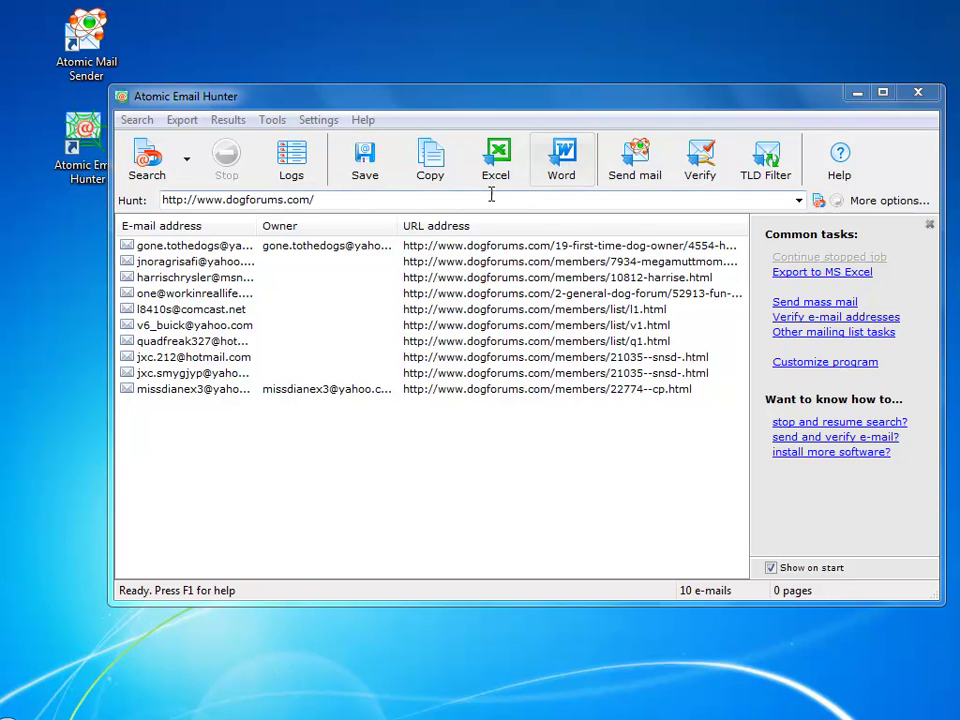
Step: Save the found e-mail addresses to E:\dogforum.txt, one per line in the format %E, %U, %L, and copy them to the clipboard
{"action": "left_click", "coordinate": [365, 162]}
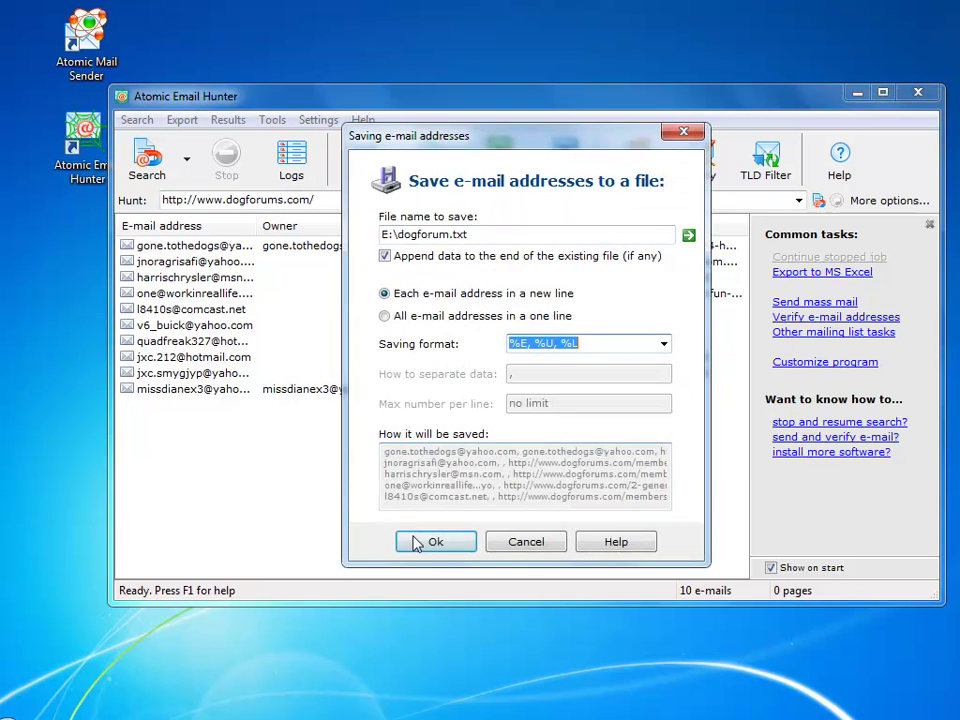
{"action": "left_click", "coordinate": [429, 541]}
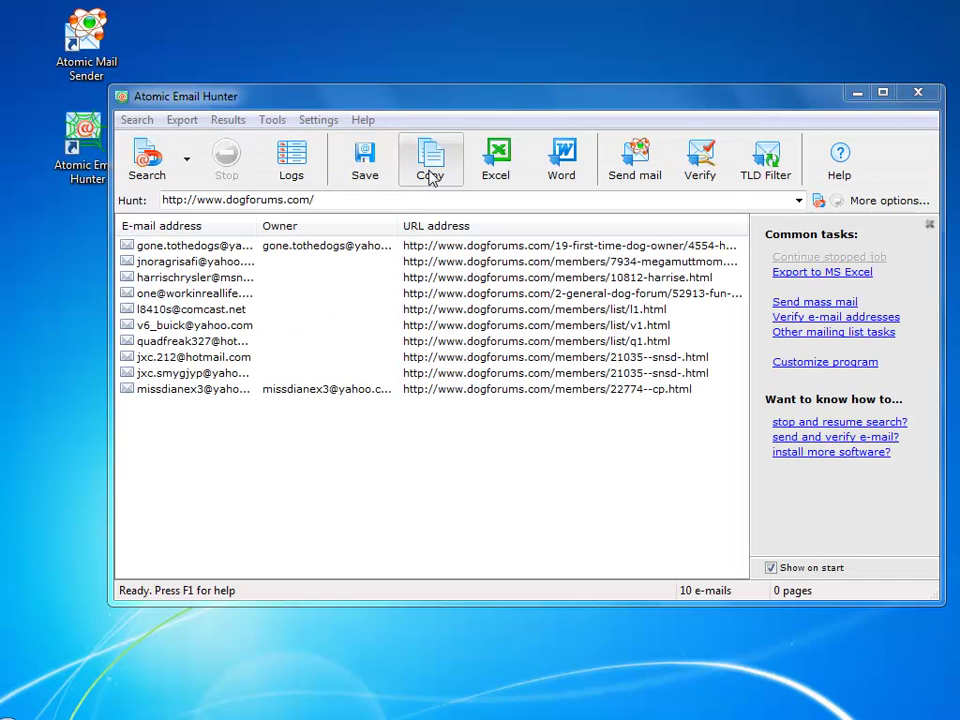
{"action": "left_click", "coordinate": [430, 176]}
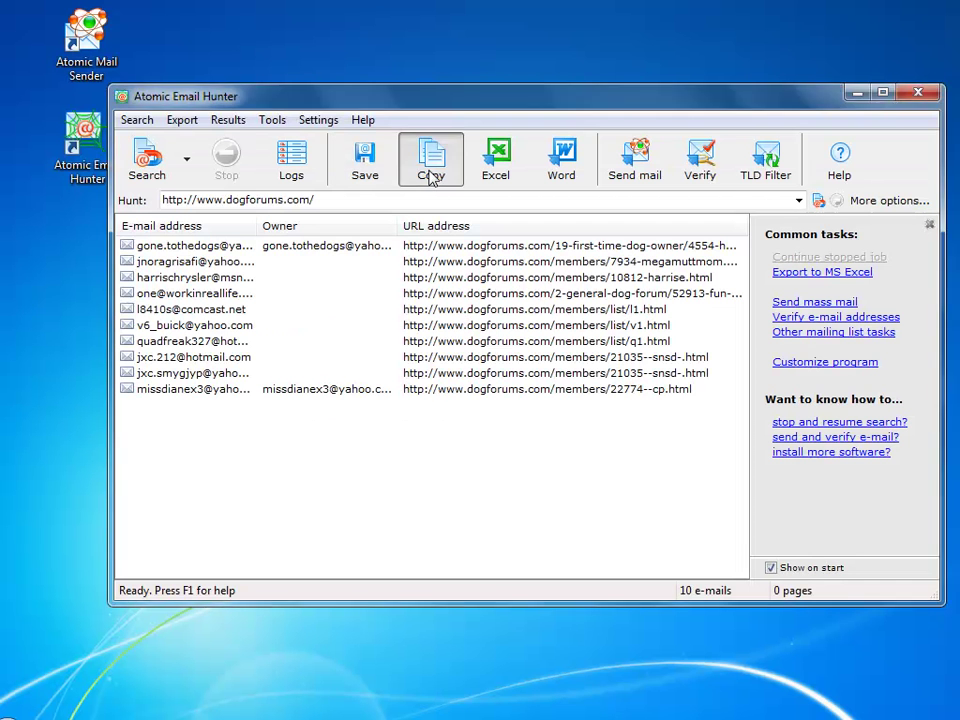
{"action": "left_click", "coordinate": [432, 536]}
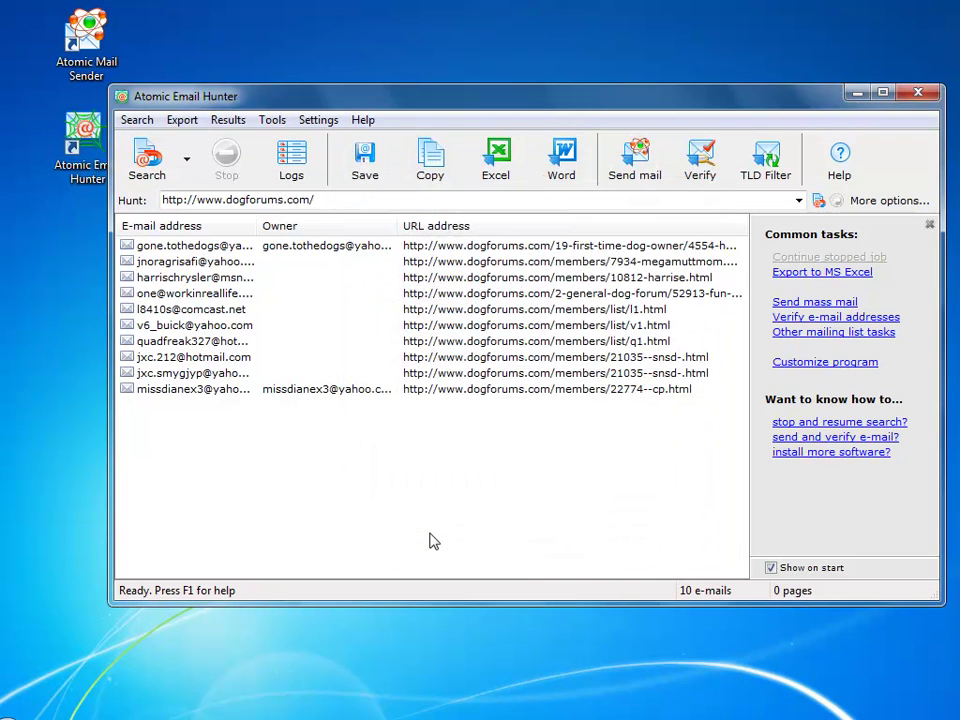
Step: Export the found e-mail addresses to Excel and bring the resulting spreadsheet to the front
{"action": "left_click", "coordinate": [500, 152]}
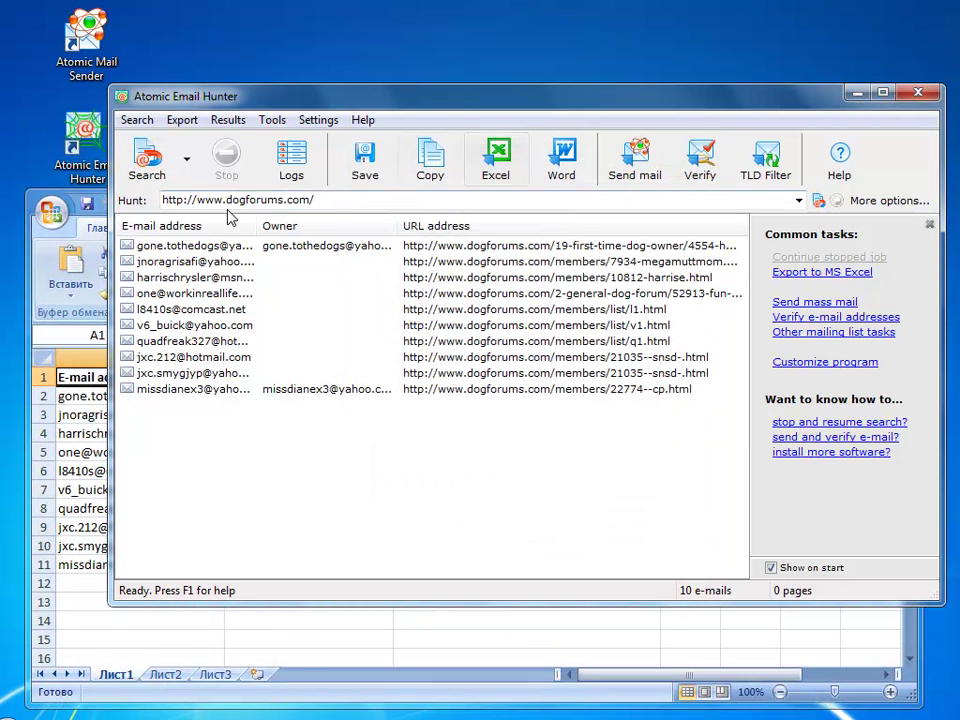
{"action": "left_click", "coordinate": [104, 224]}
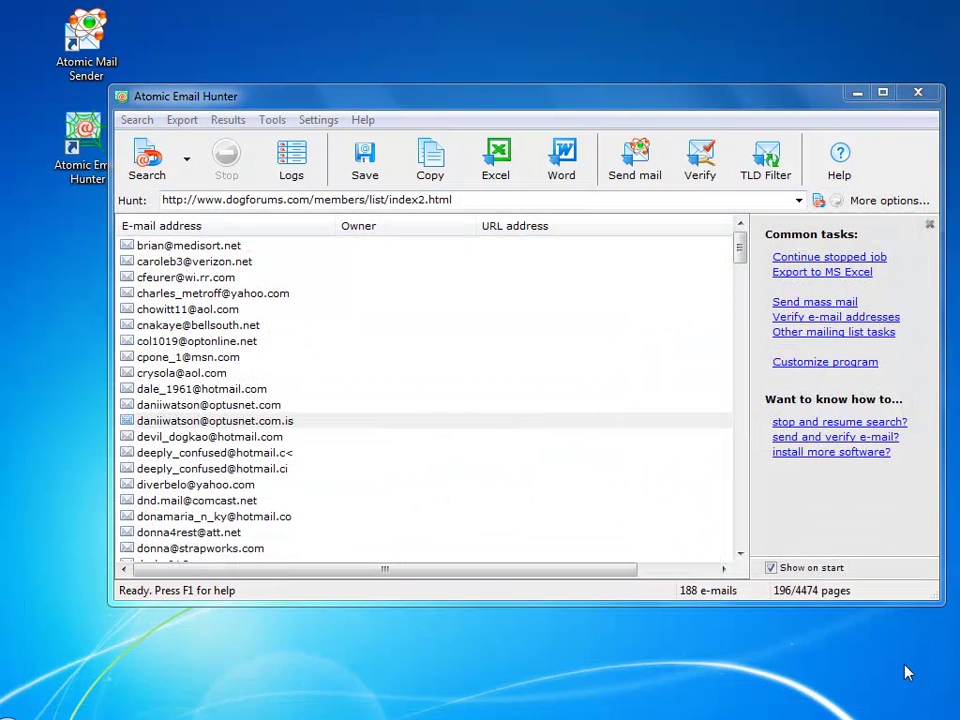
Step: Add the specific owner name "DogForum User" to contacts with a blank owner name only
{"action": "left_click", "coordinate": [280, 118]}
{"action": "left_click", "coordinate": [282, 141]}
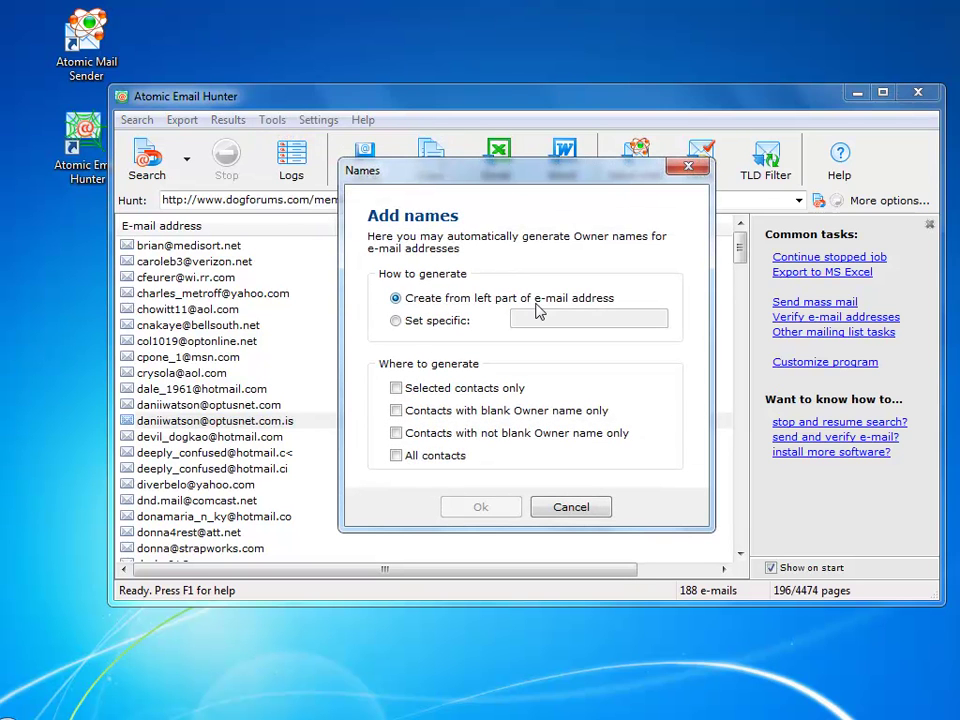
{"action": "left_click", "coordinate": [418, 321]}
{"action": "type", "text": "DogForum User"}
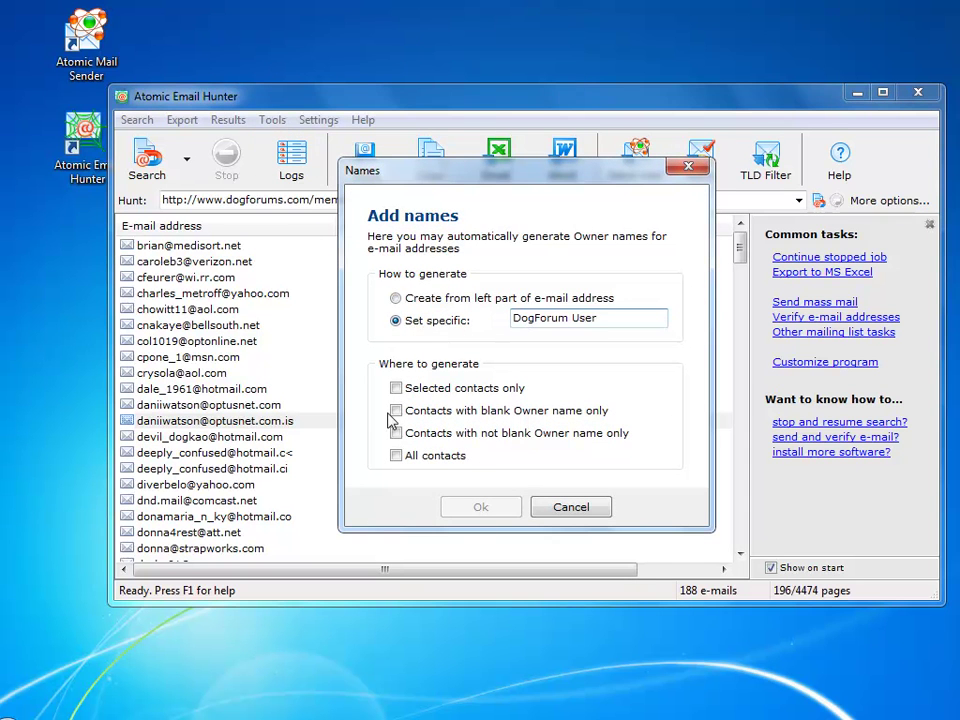
{"action": "left_click", "coordinate": [396, 410]}
{"action": "left_click", "coordinate": [480, 509]}
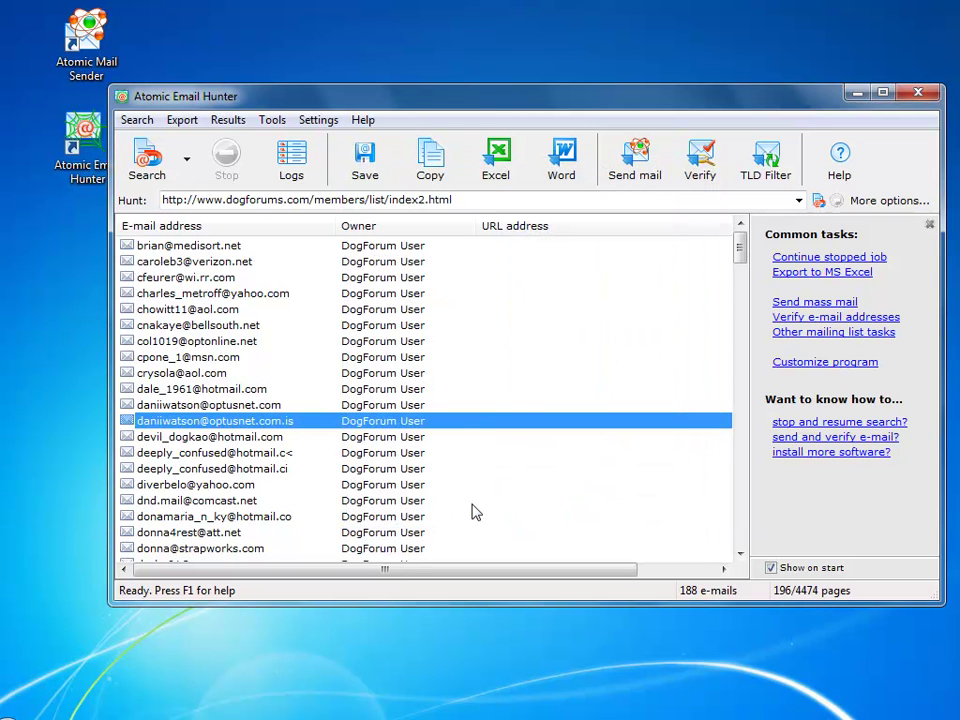
{"action": "left_click", "coordinate": [273, 120]}
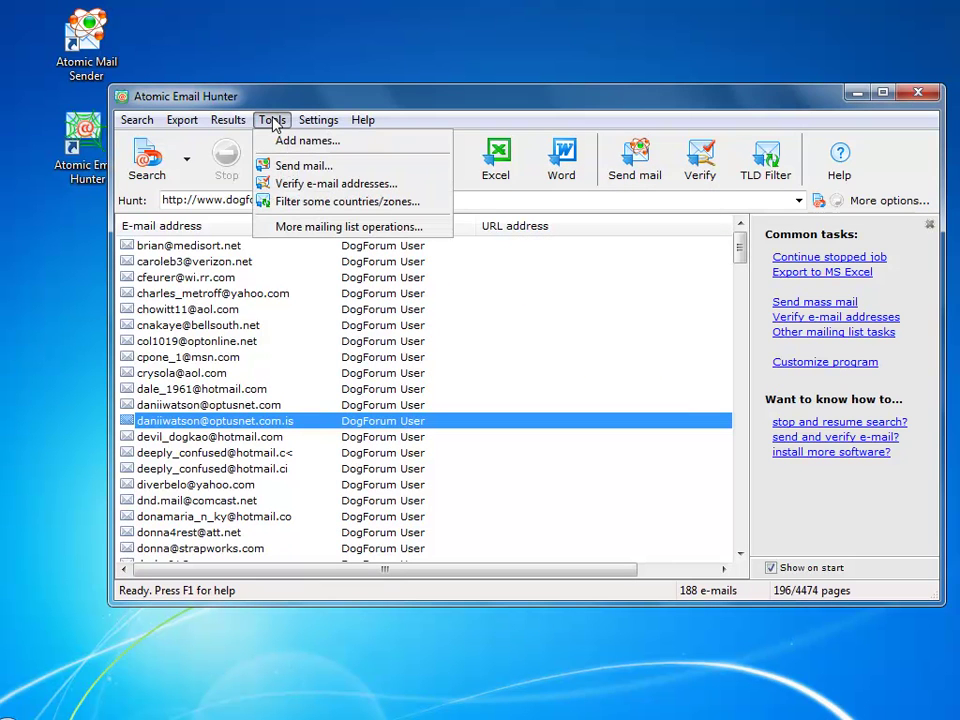
{"action": "mouse_move", "coordinate": [240, 121]}
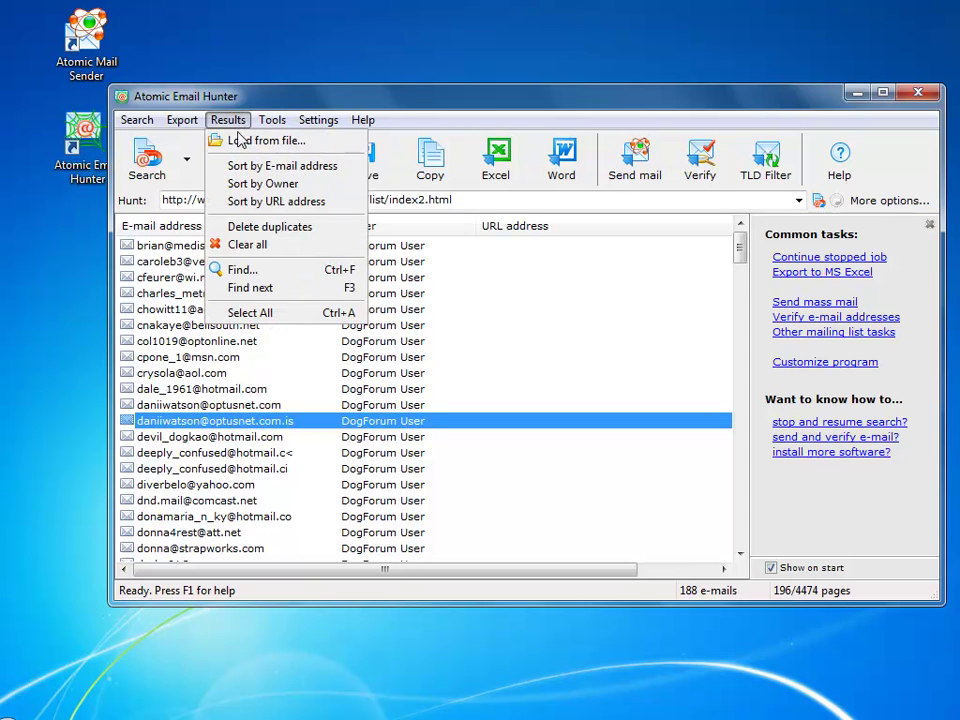
{"action": "mouse_move", "coordinate": [183, 124]}
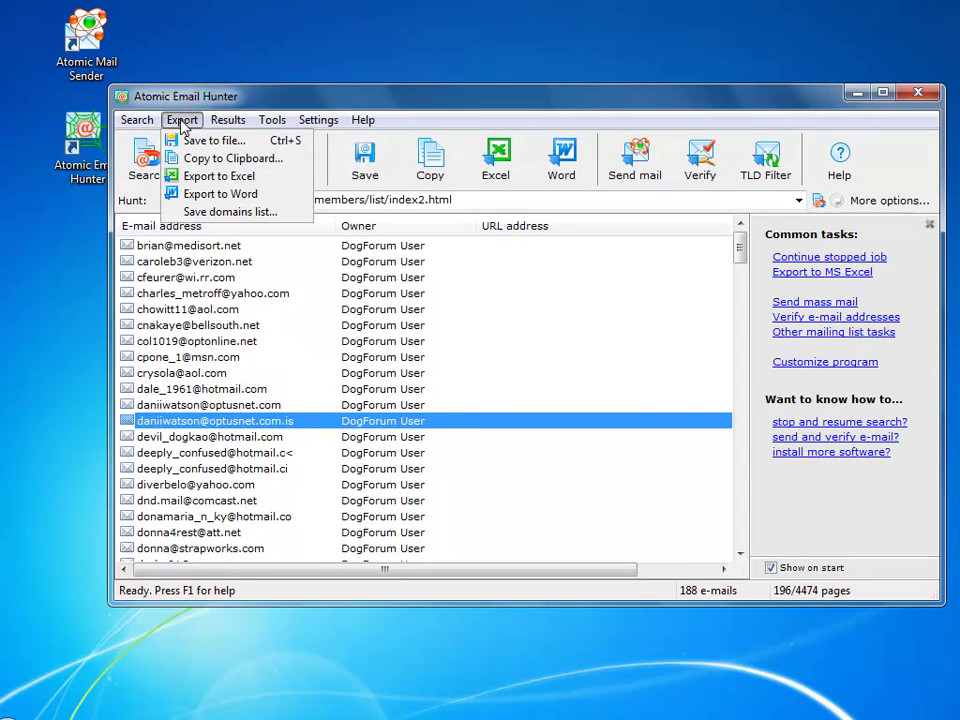
{"action": "mouse_move", "coordinate": [145, 121]}
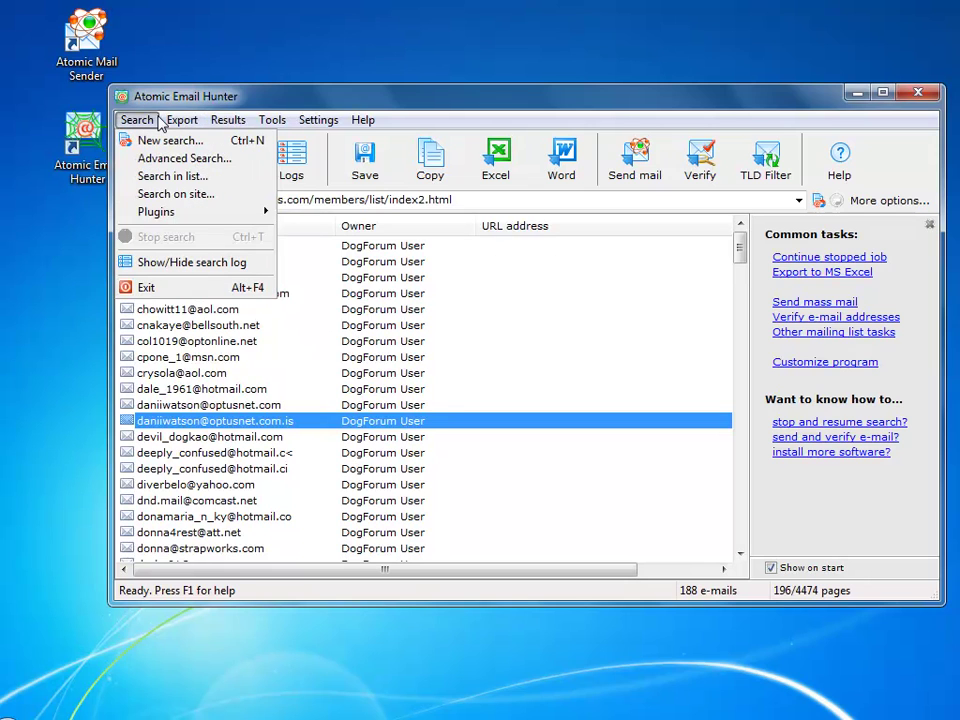